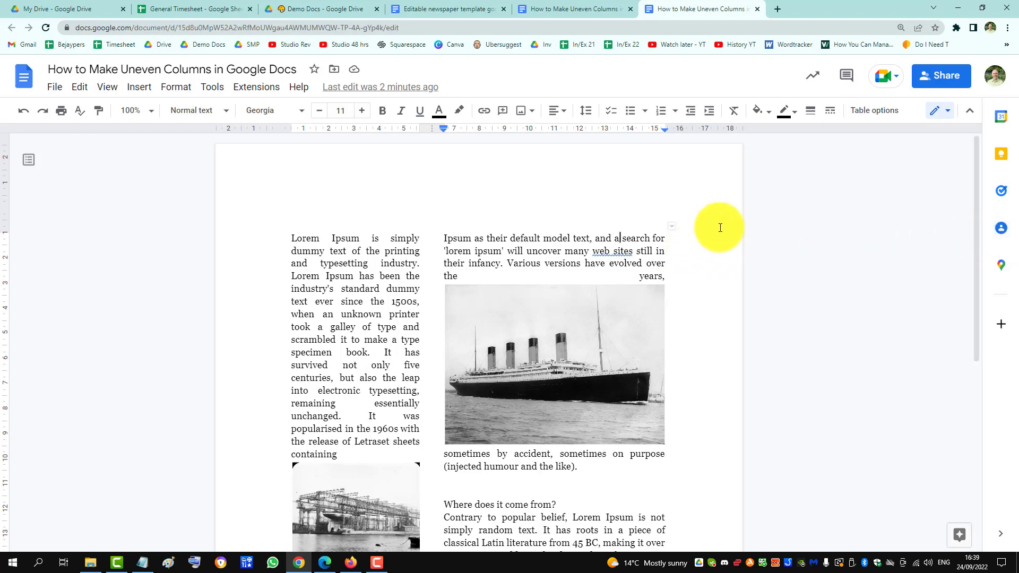
# Step: Switch to the blank 'How to Make Uneven Columns in Google Docs 2' document and bring up table insertion
pyautogui.click(578, 12)
pyautogui.click(139, 87)
pyautogui.moveTo(159, 133)
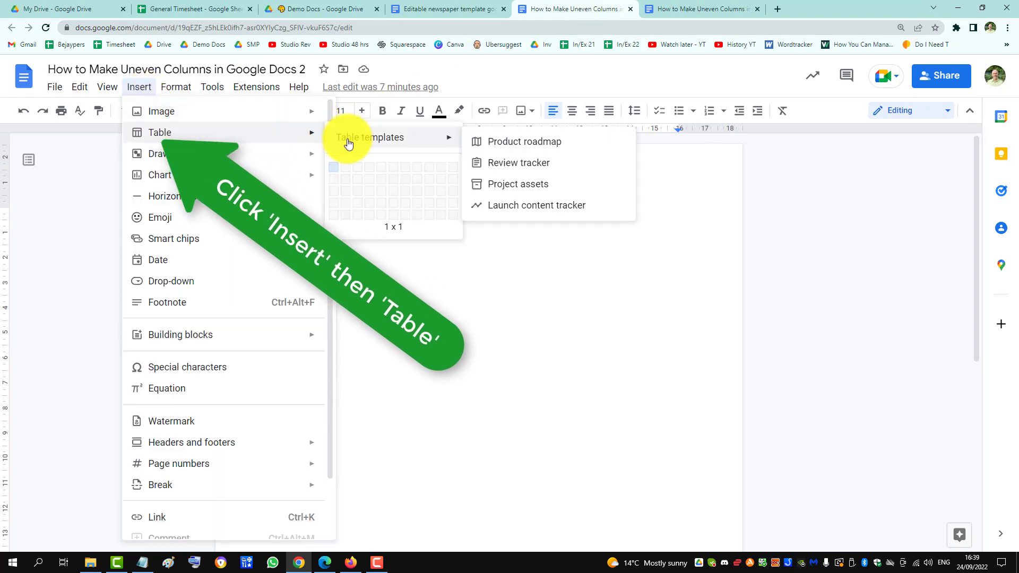
# Step: Insert a 2 x 1 table, stretch its row down the page and narrow the left column
pyautogui.click(348, 168)
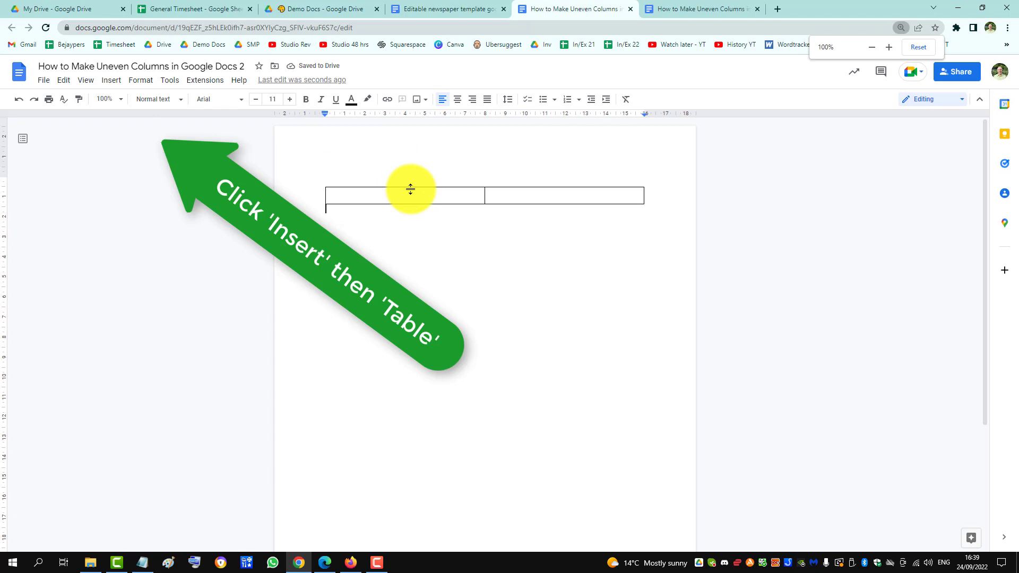
pyautogui.moveTo(431, 242); pyautogui.dragTo(431, 527)
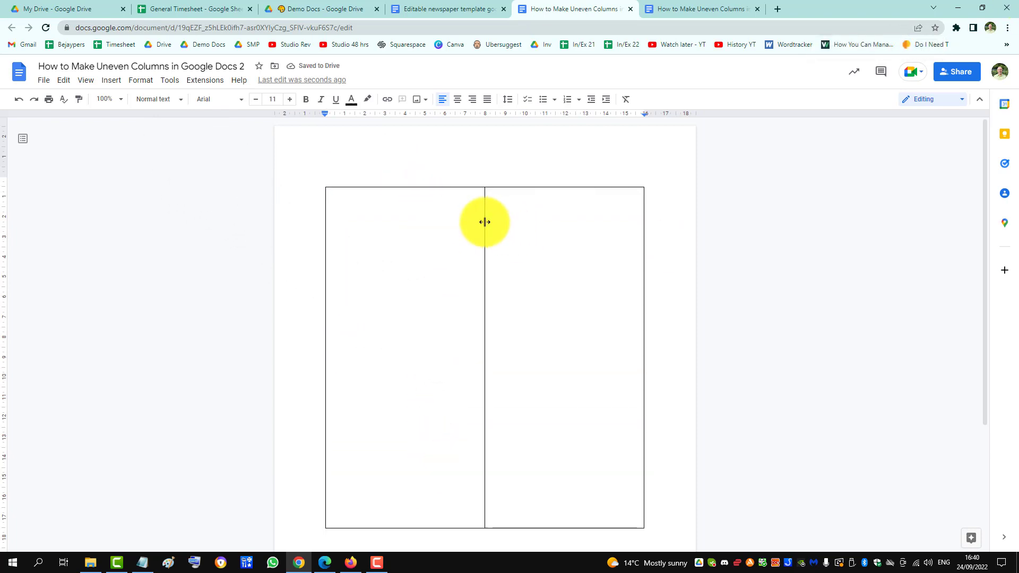
pyautogui.moveTo(485, 222); pyautogui.dragTo(428, 225)
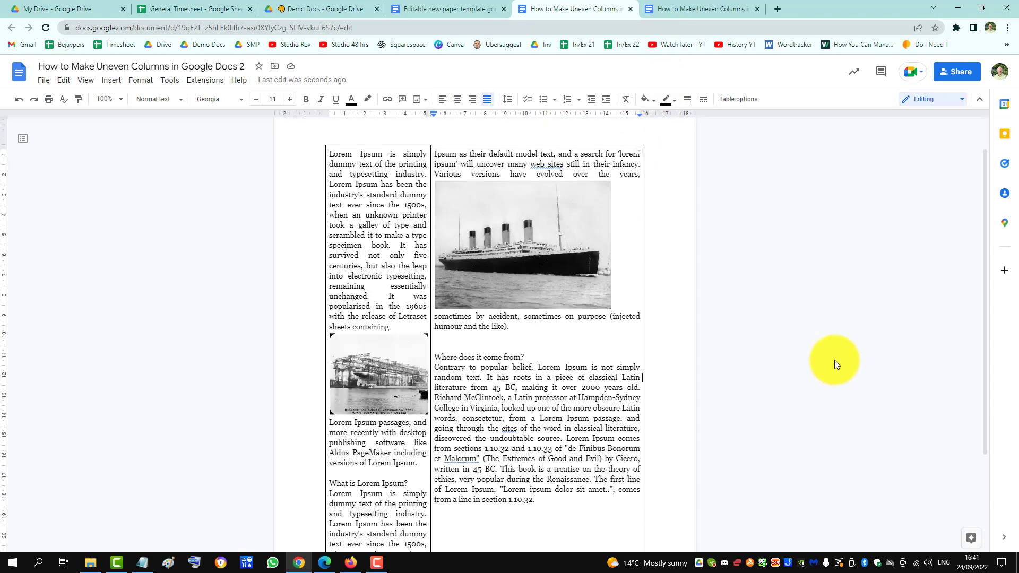
# Step: Bring up the table border width choices under Colour in Table properties
pyautogui.click(141, 79)
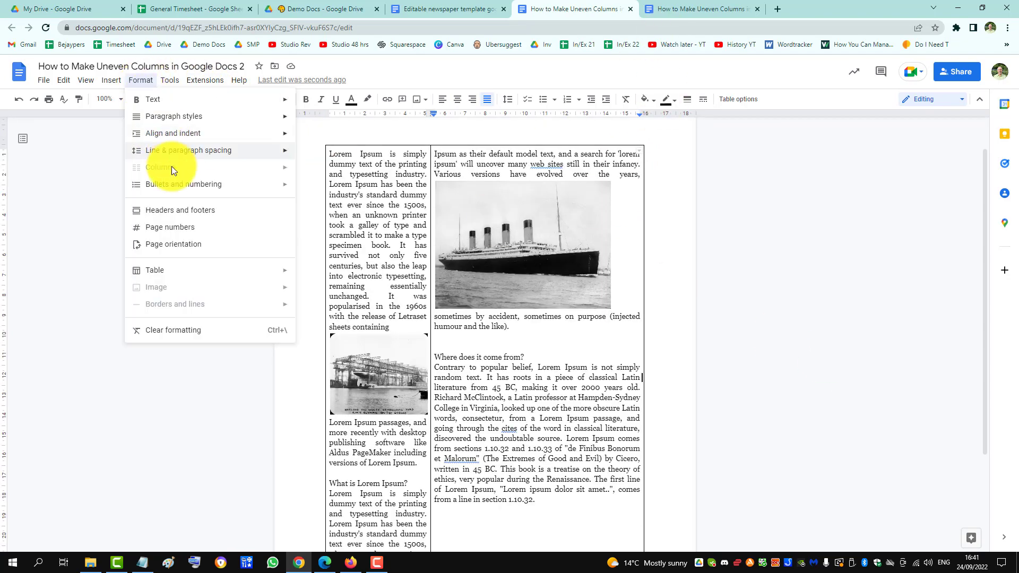
pyautogui.moveTo(155, 270)
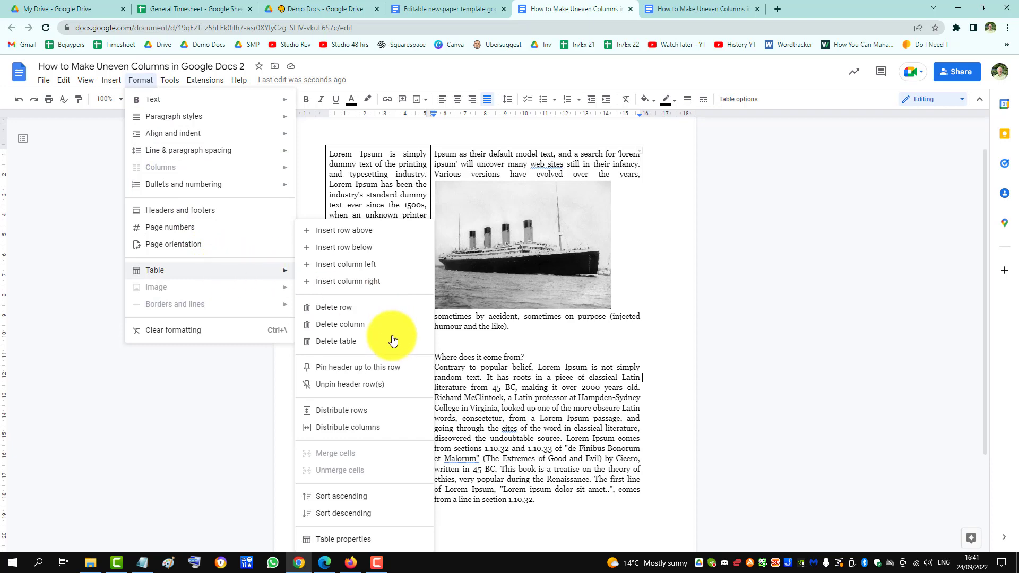
pyautogui.click(348, 545)
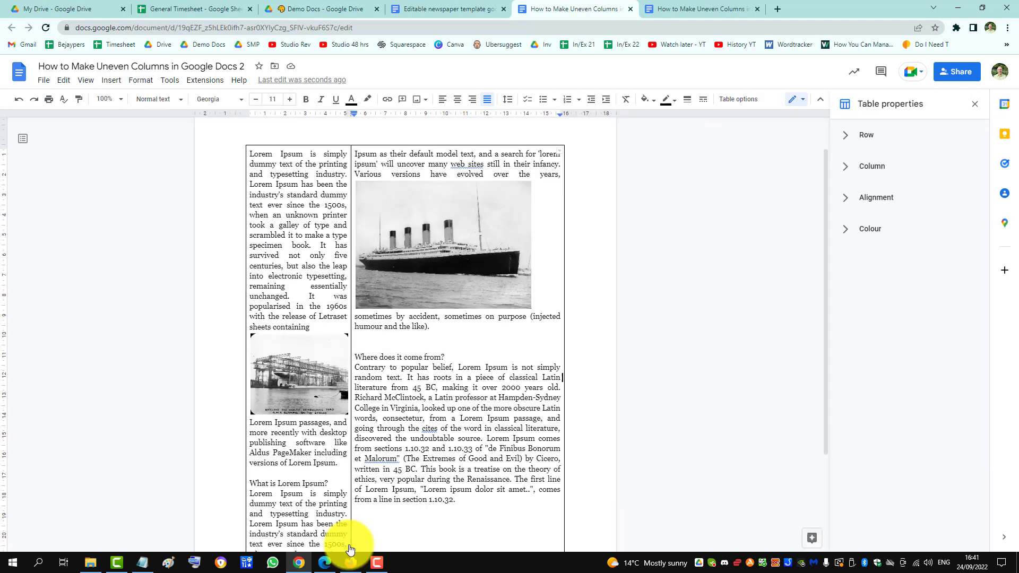
pyautogui.click(846, 228)
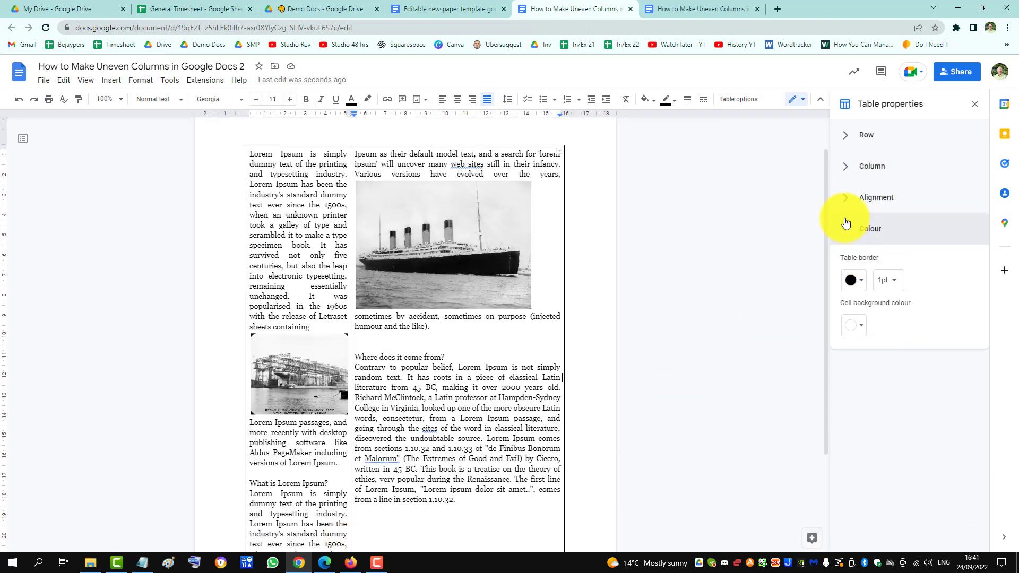
pyautogui.click(895, 282)
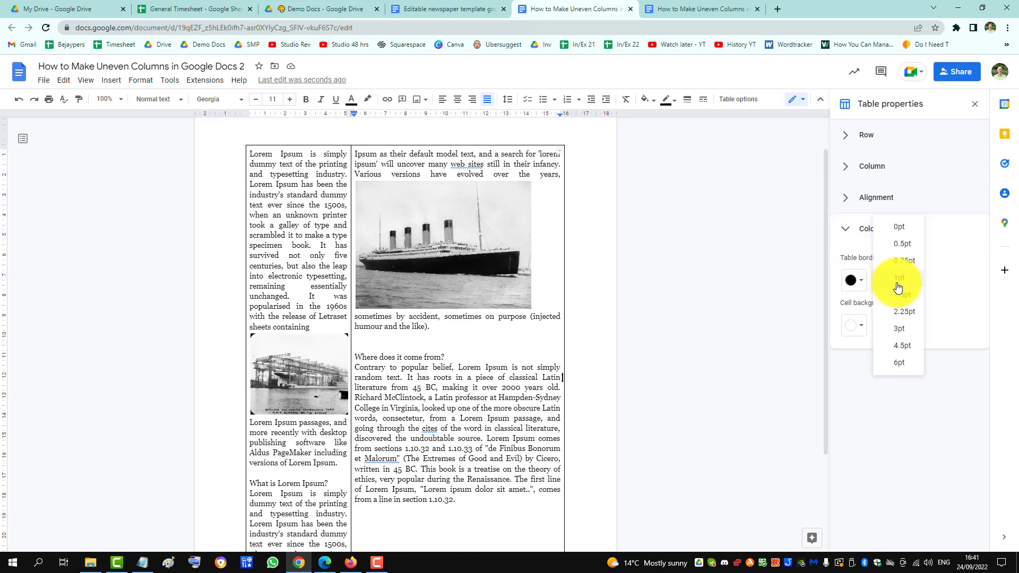
# Step: Set the table border width to 0pt and increase the left cell's padding
pyautogui.click(905, 236)
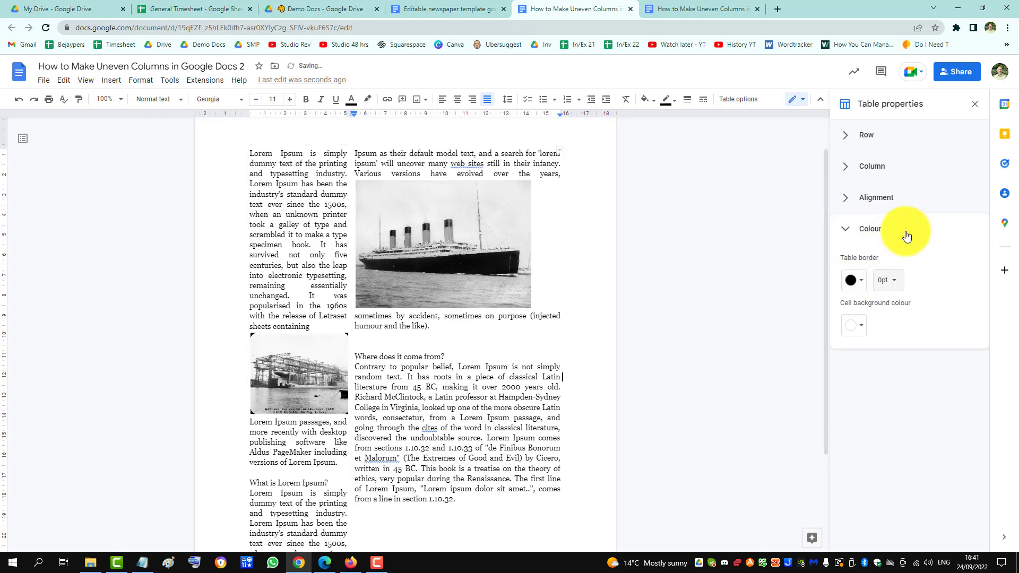
pyautogui.click(298, 266)
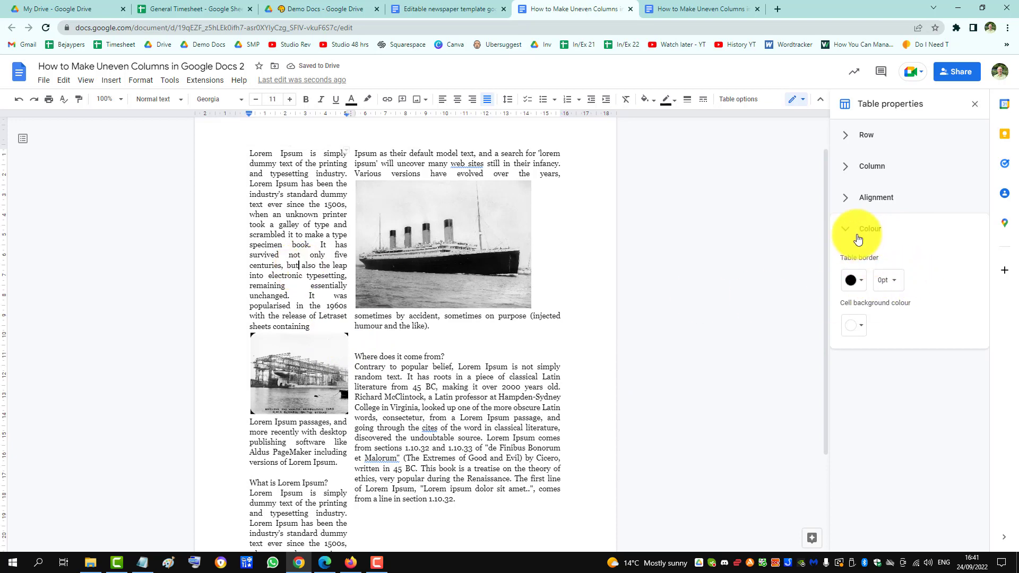
pyautogui.click(850, 206)
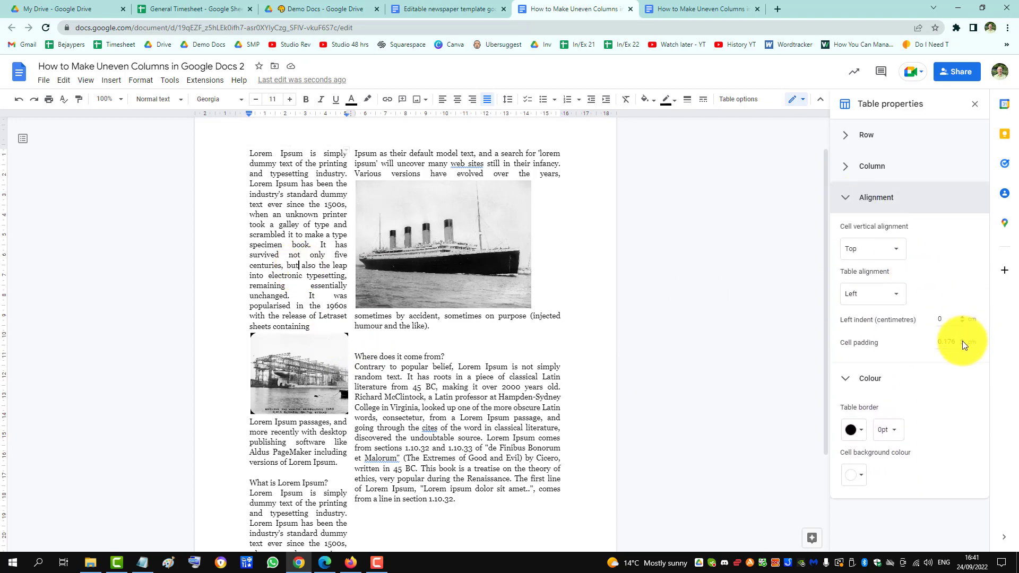
pyautogui.click(961, 341)
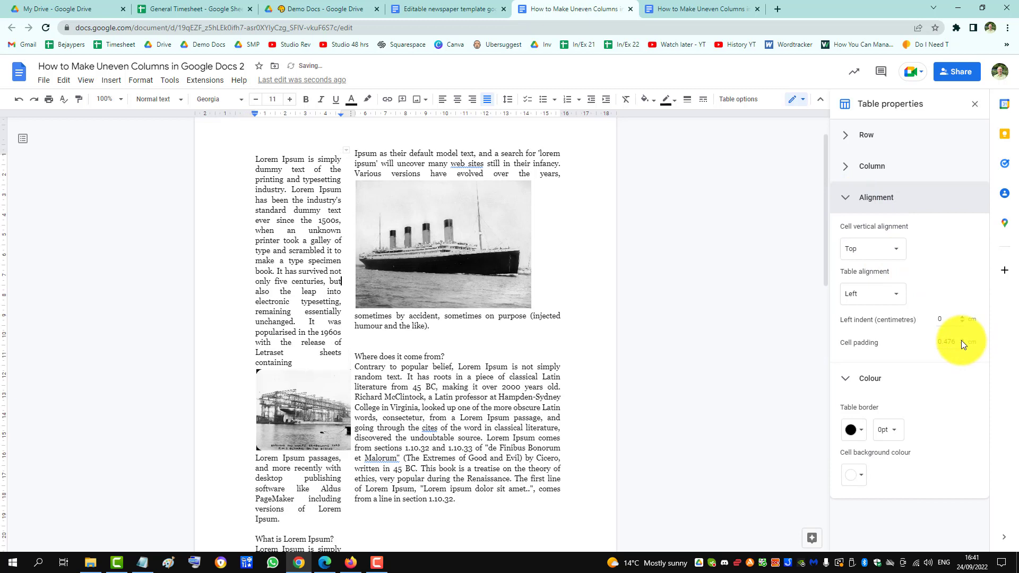
# Step: Raise the right cell's padding to 0.476 cm
pyautogui.click(467, 377)
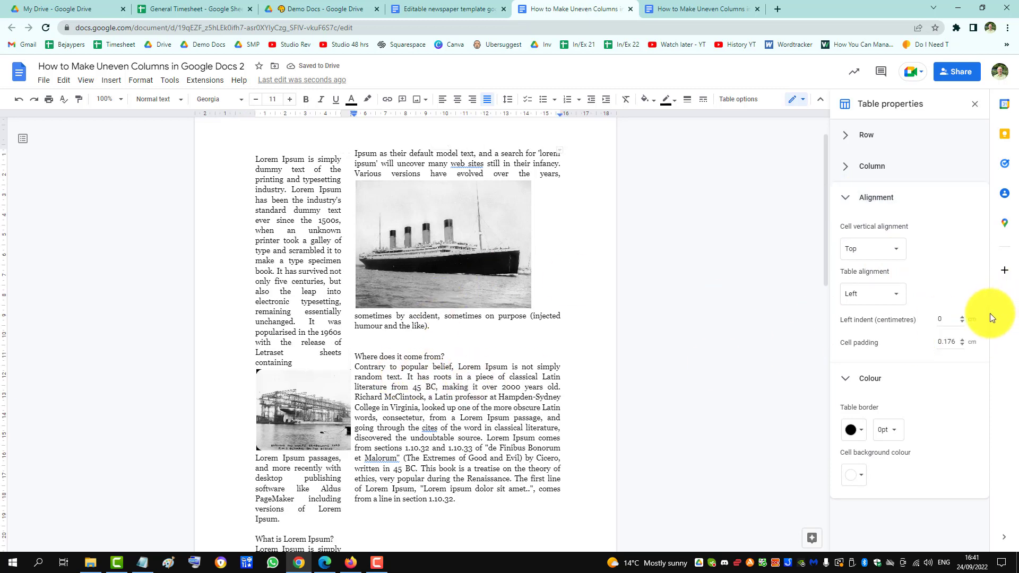
pyautogui.click(965, 340)
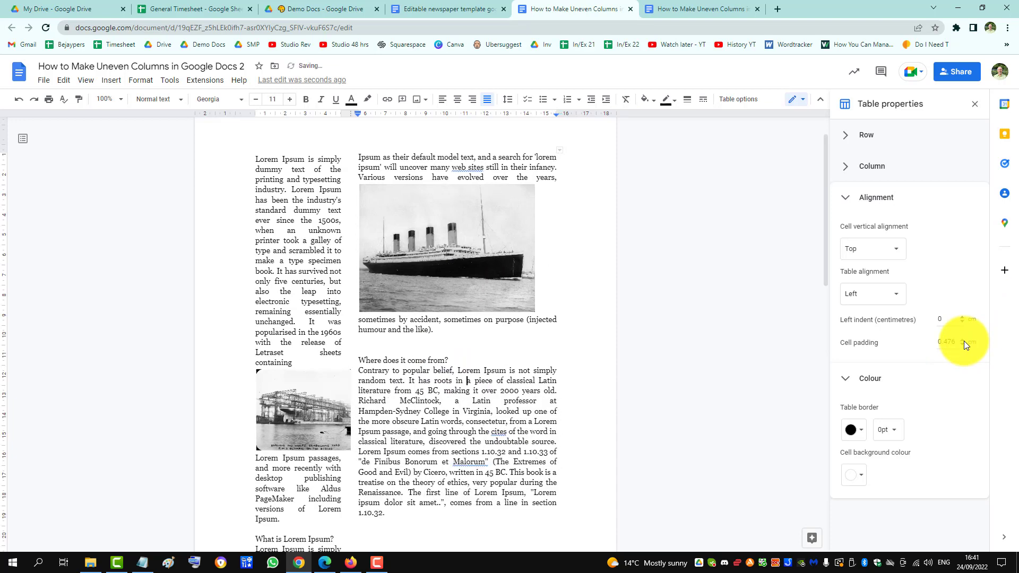
pyautogui.click(964, 341)
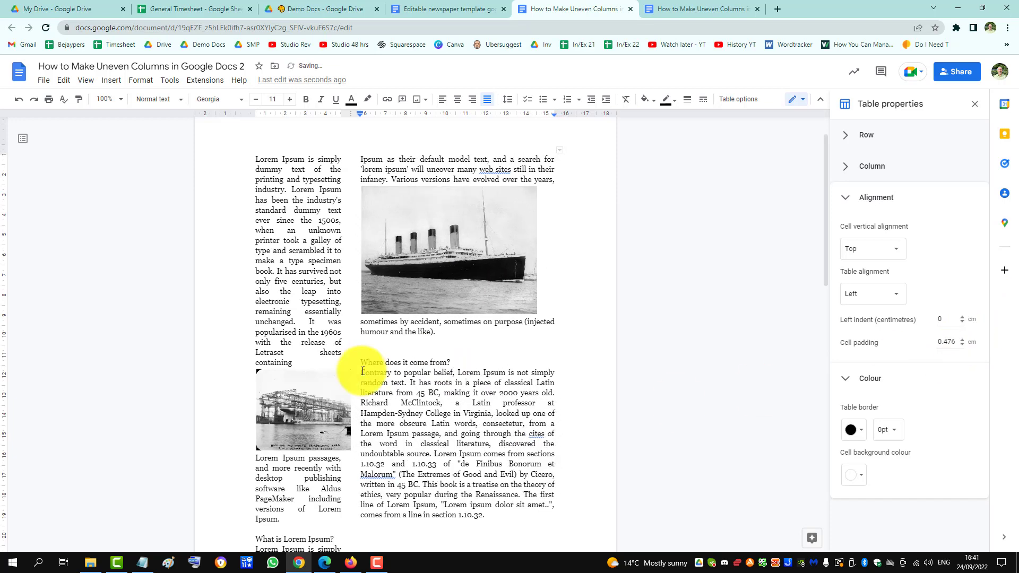
# Step: Shrink the lower-left black-and-white picture to fit the column, then select the ship photo
pyautogui.click(302, 406)
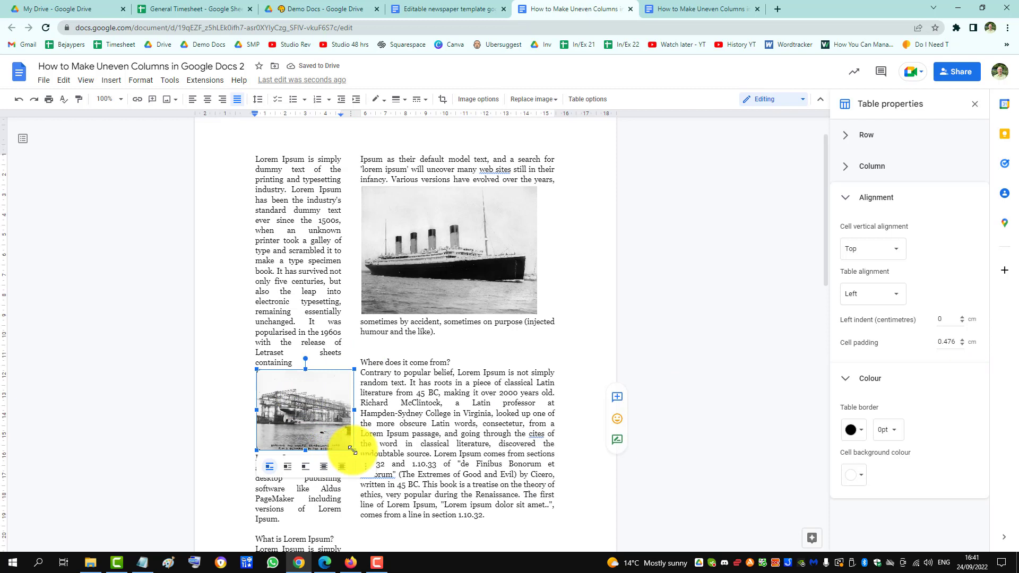
pyautogui.moveTo(352, 450); pyautogui.dragTo(343, 439)
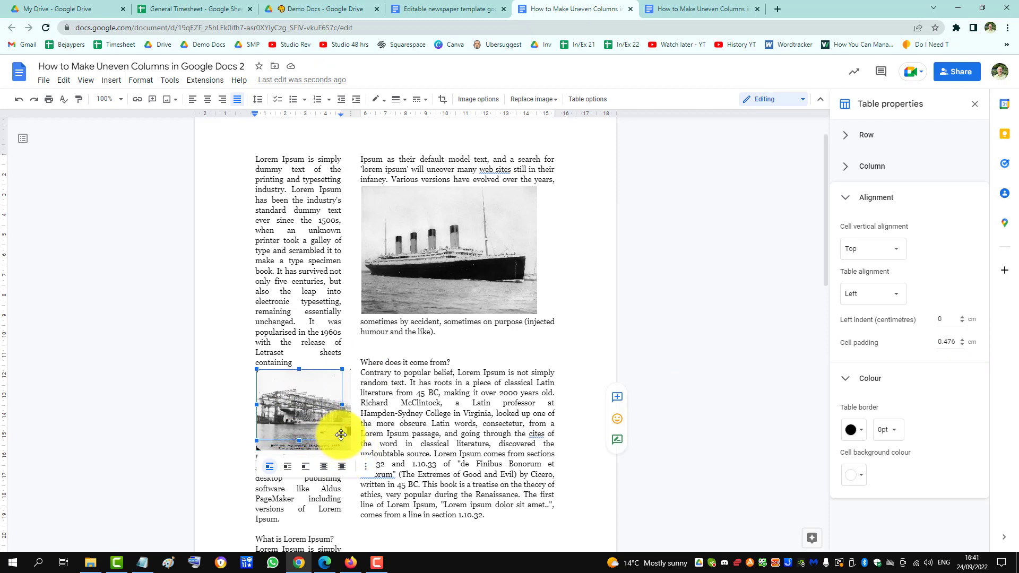
pyautogui.click(431, 403)
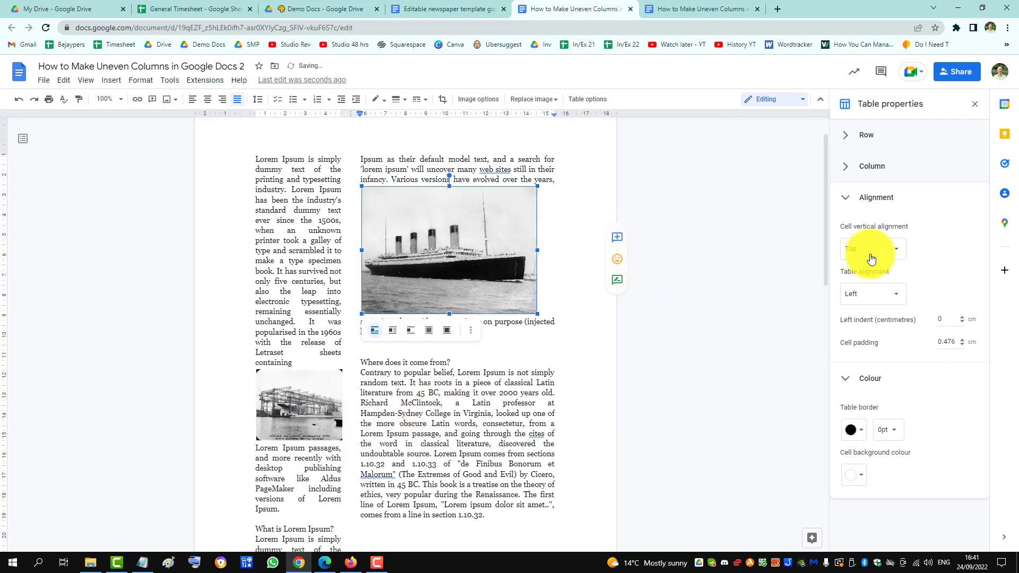